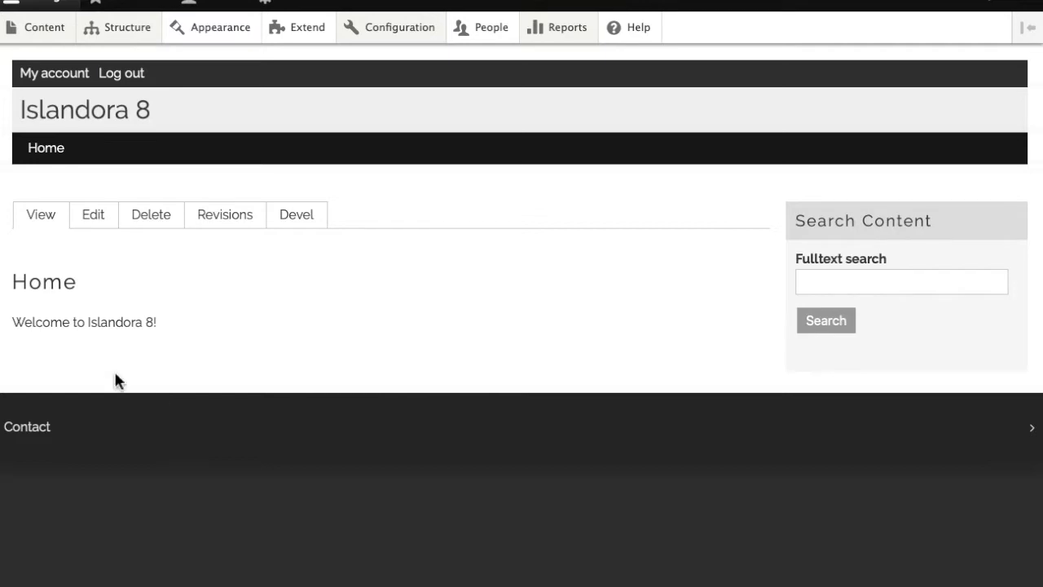
- From the Content listing, choose Add content and pick the Repository Item type
click(37, 33)
click(45, 31)
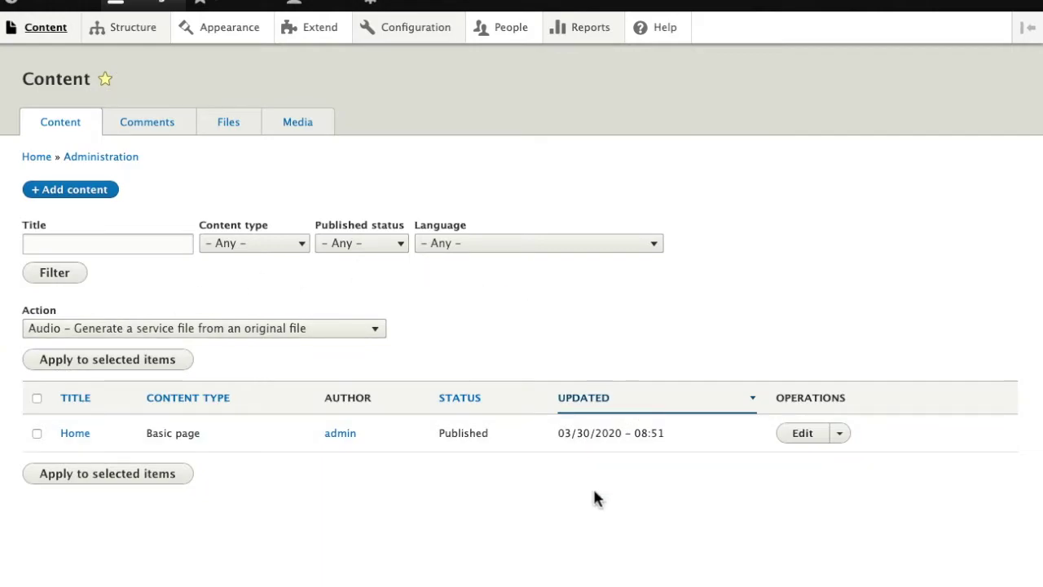
click(75, 195)
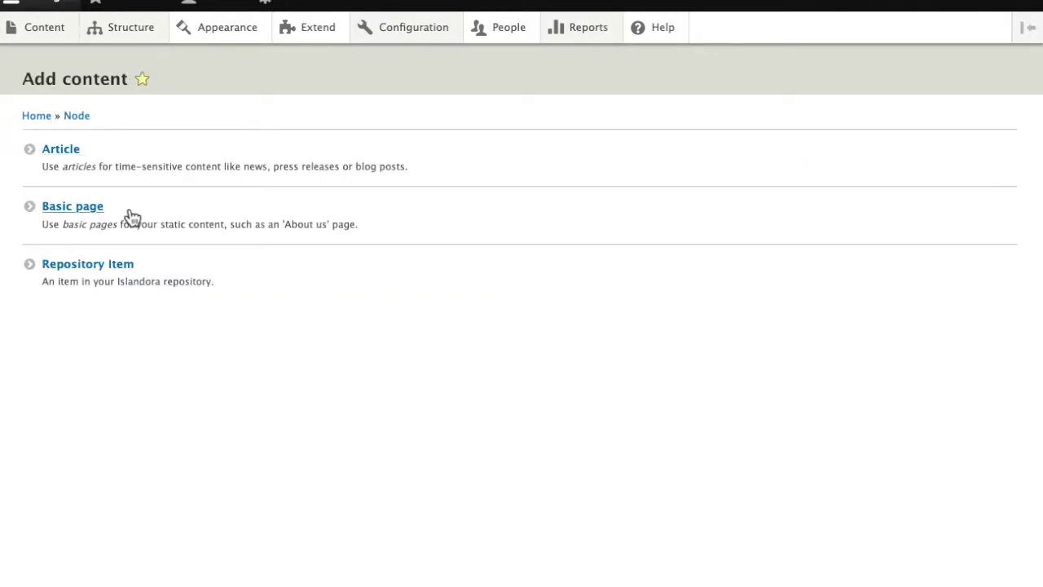
click(101, 278)
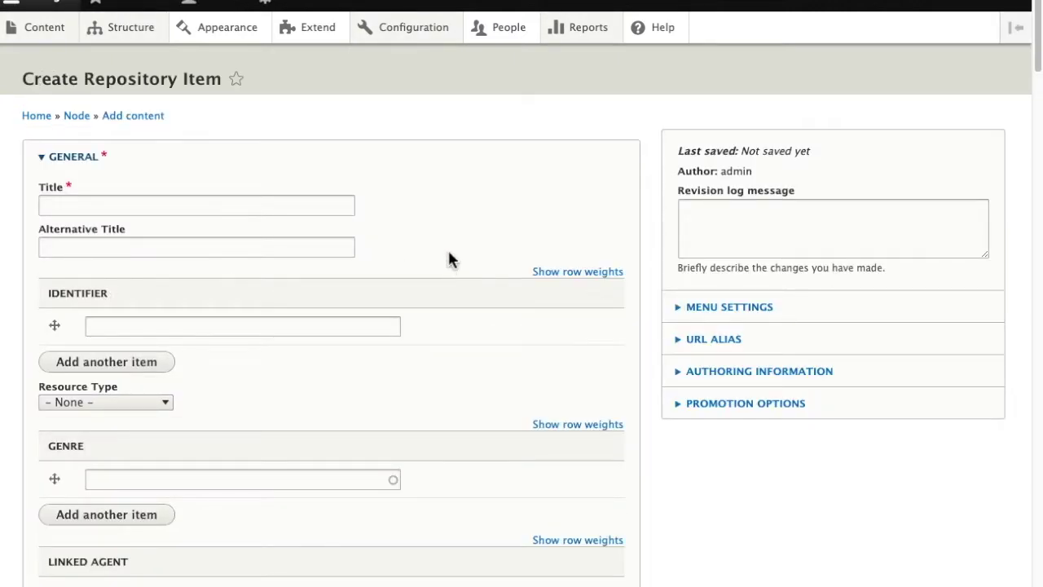
- Enter 'Test Item' as the title and collapse GENERAL to reveal the System section
scroll(453, 249, down, 5)
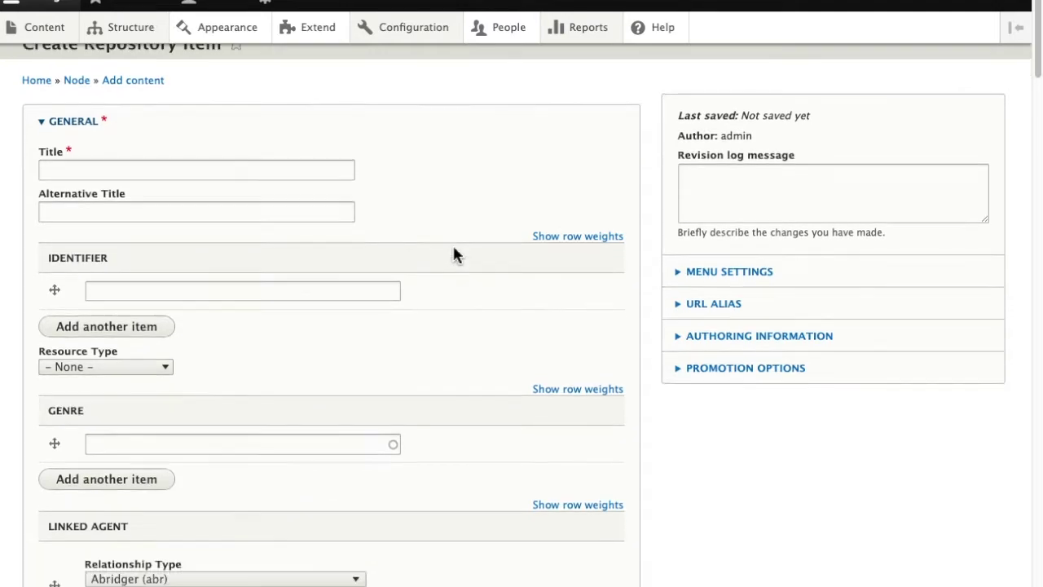
scroll(453, 248, down, 20)
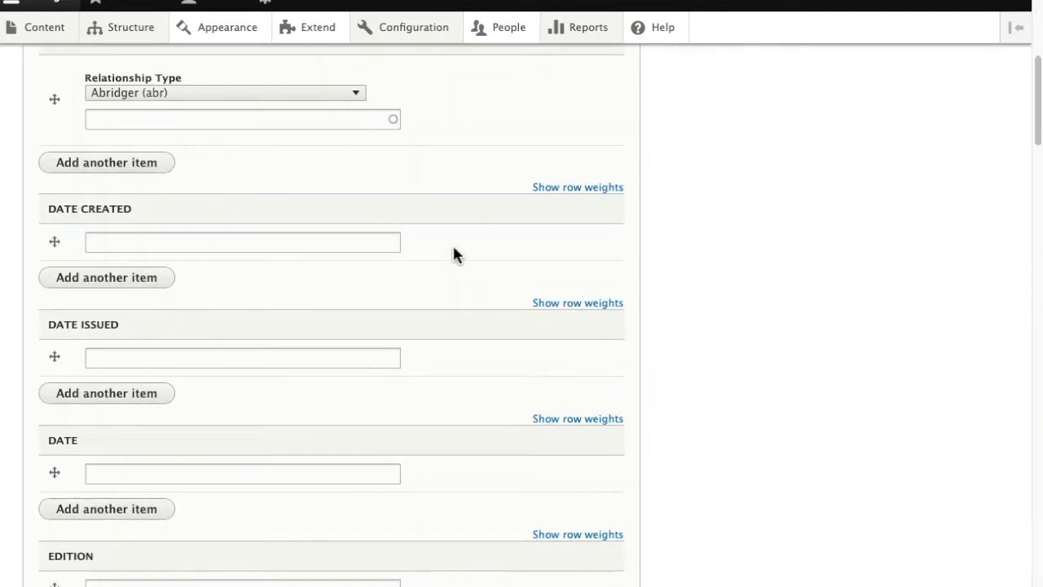
scroll(453, 248, down, 10)
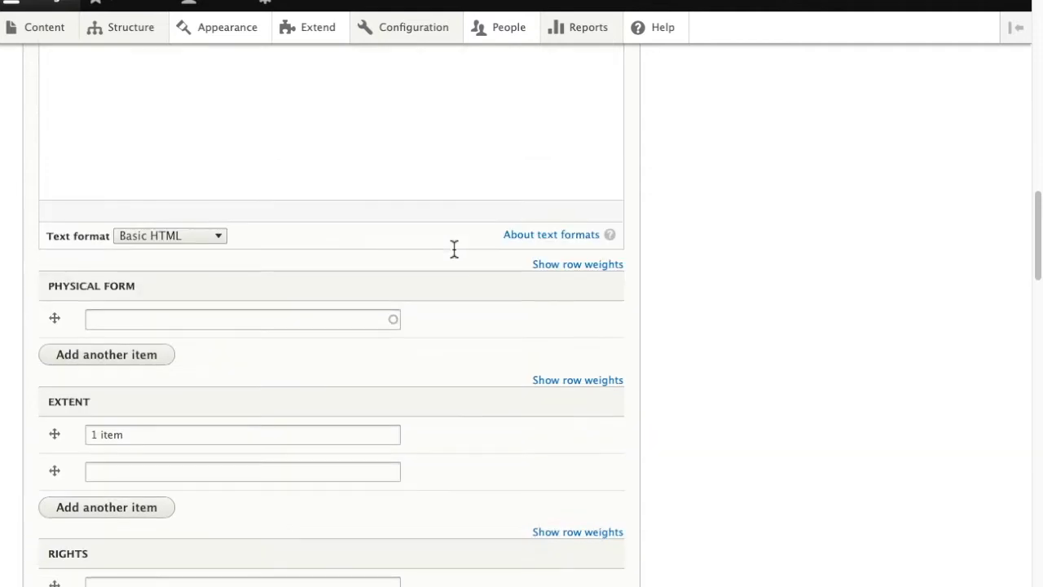
scroll(453, 249, down, 20)
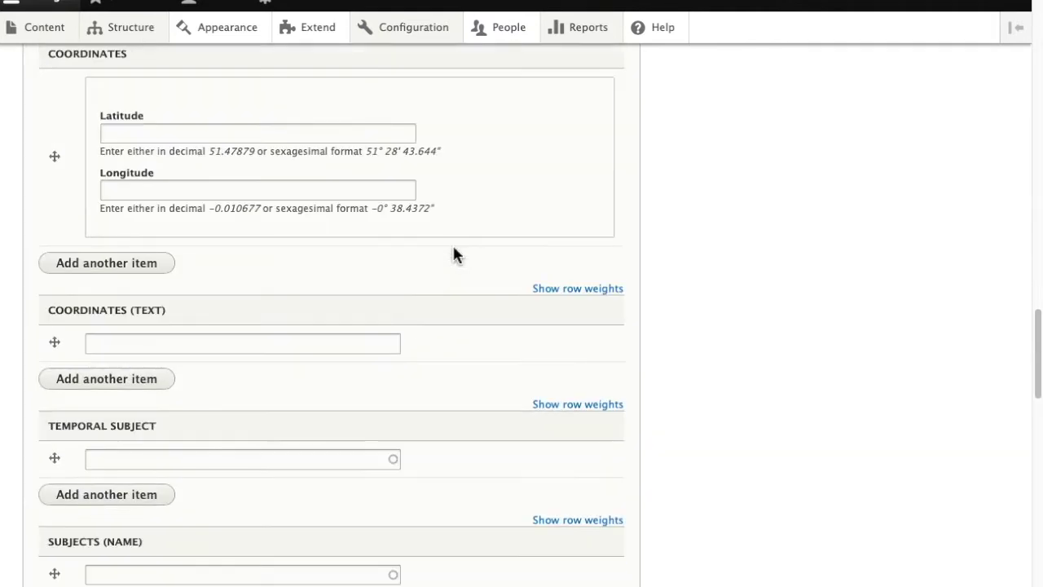
scroll(453, 248, down, 20)
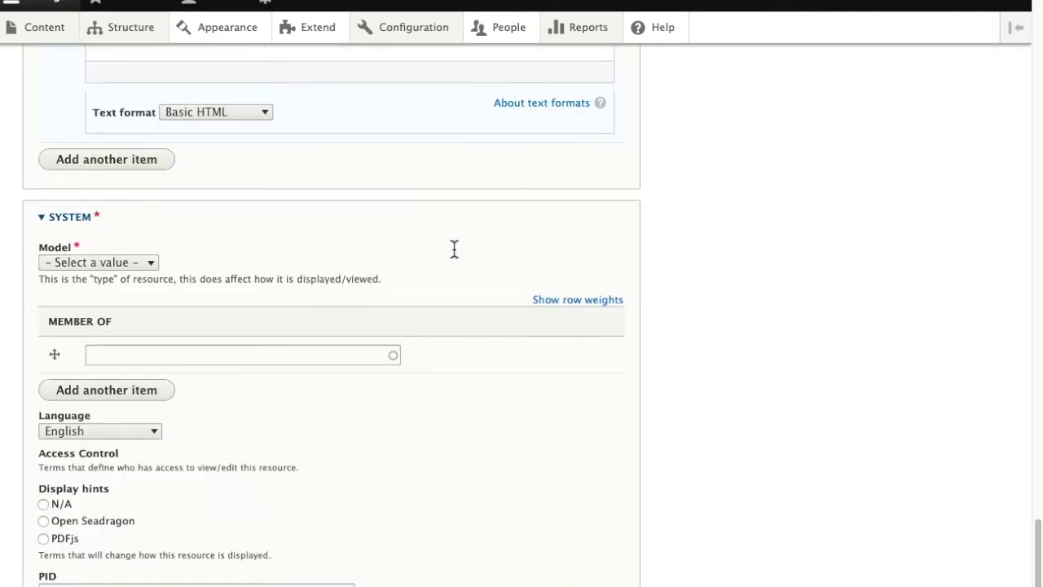
scroll(454, 255, up, 20)
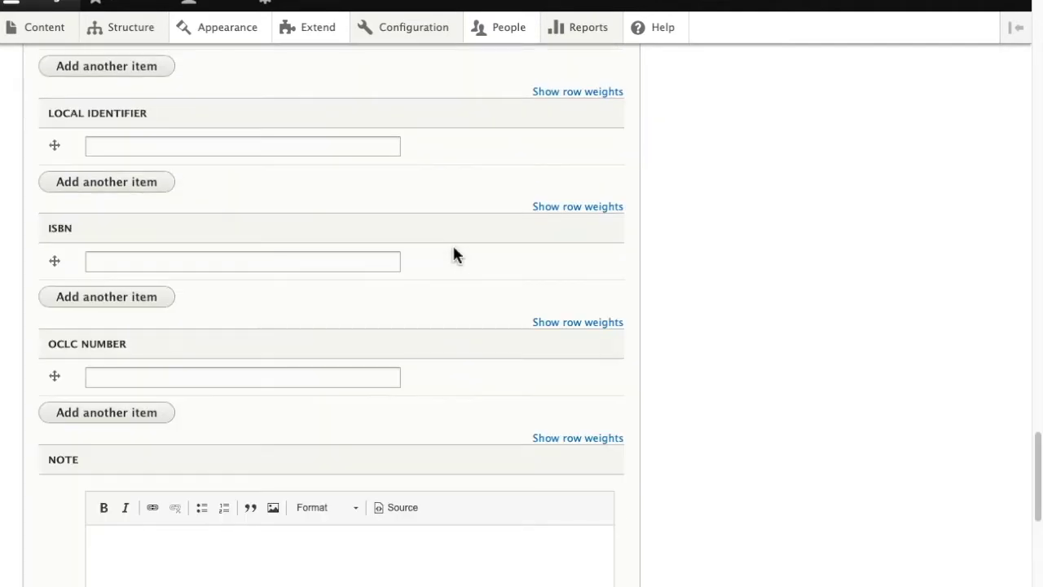
scroll(454, 248, up, 20)
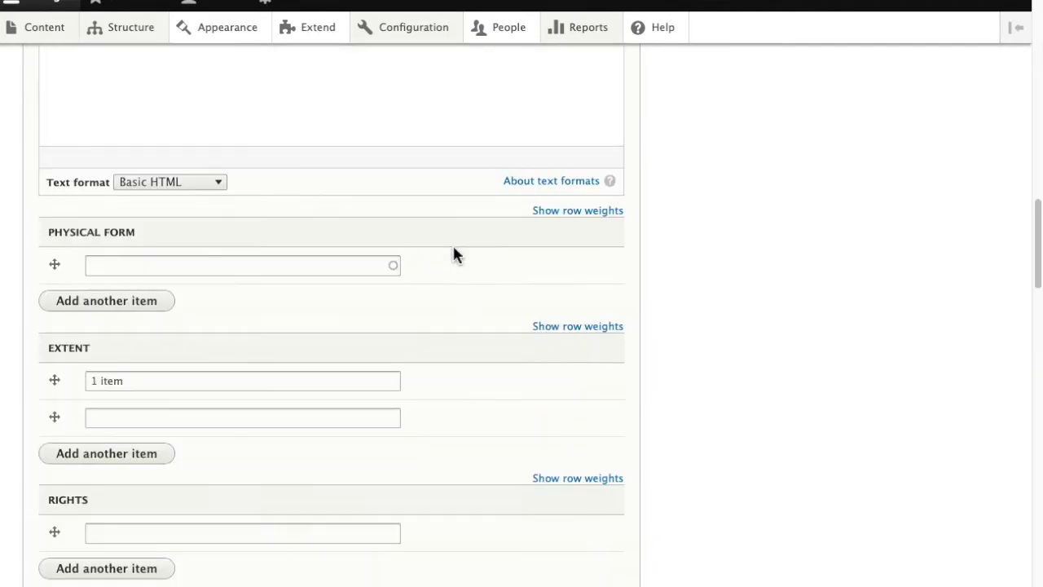
scroll(454, 255, up, 20)
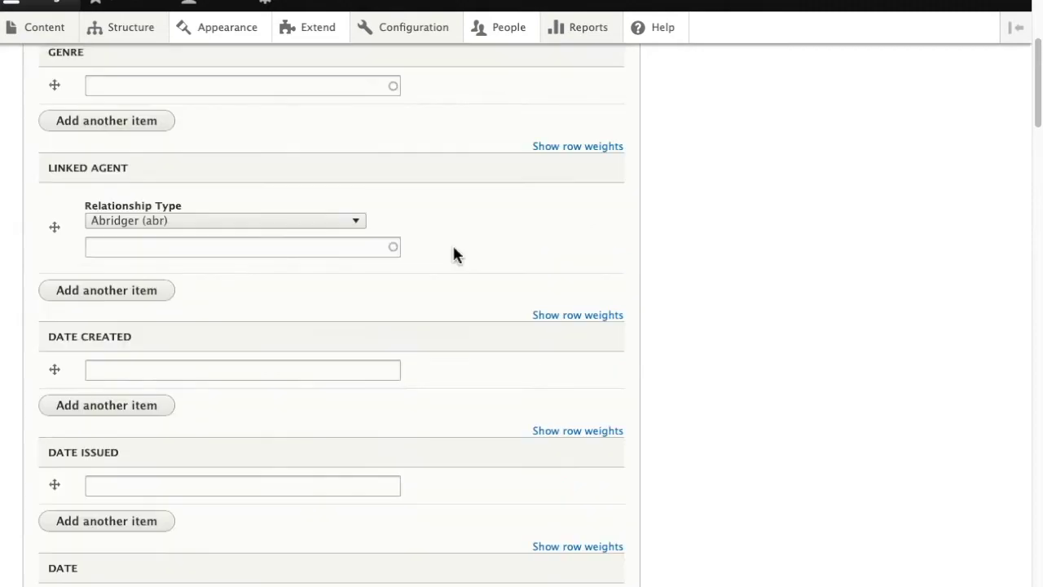
scroll(454, 255, up, 3)
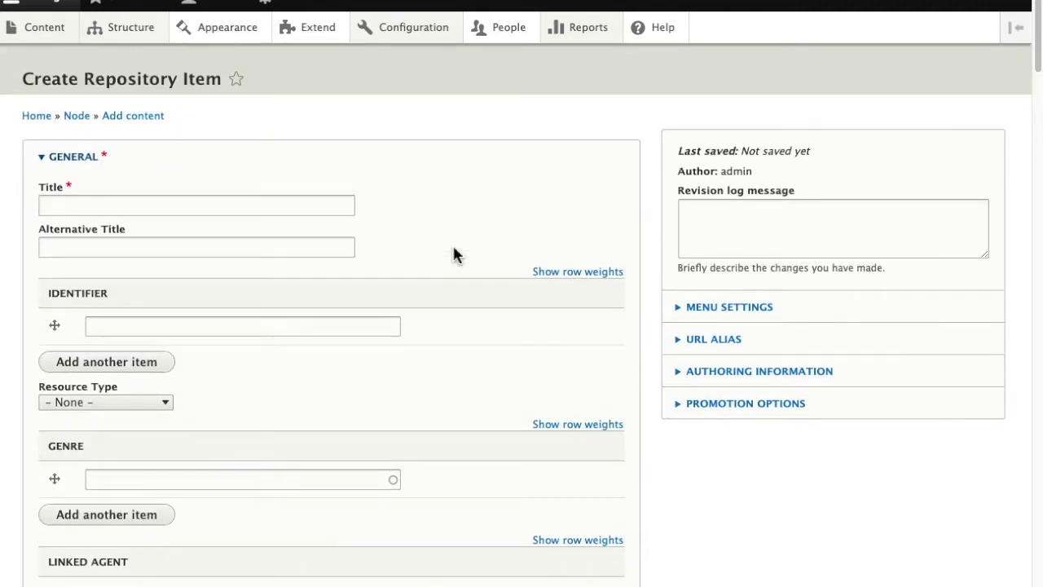
click(132, 205)
text(Te)
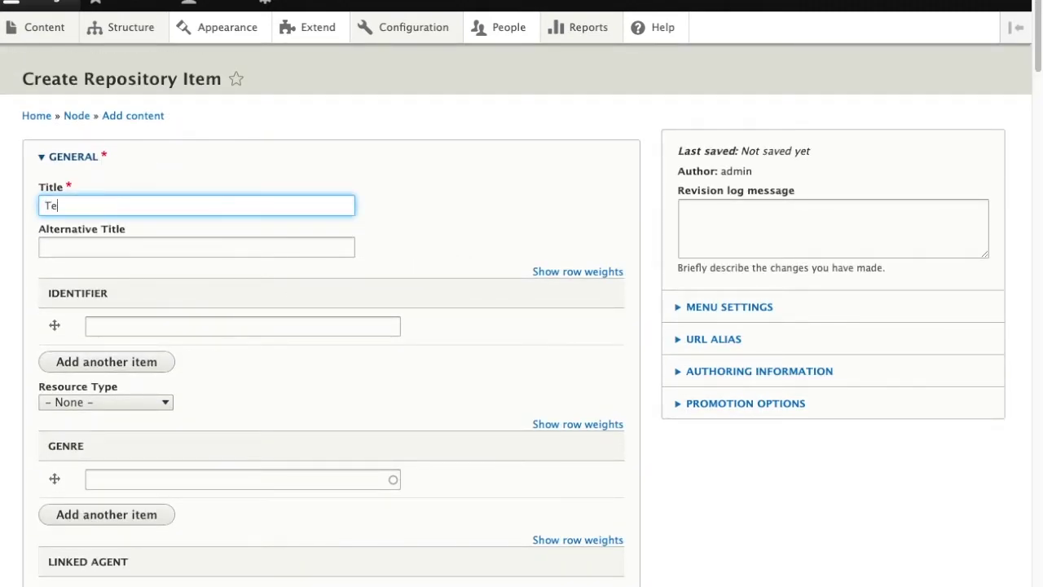
text(st Item)
scroll(301, 407, down, 1)
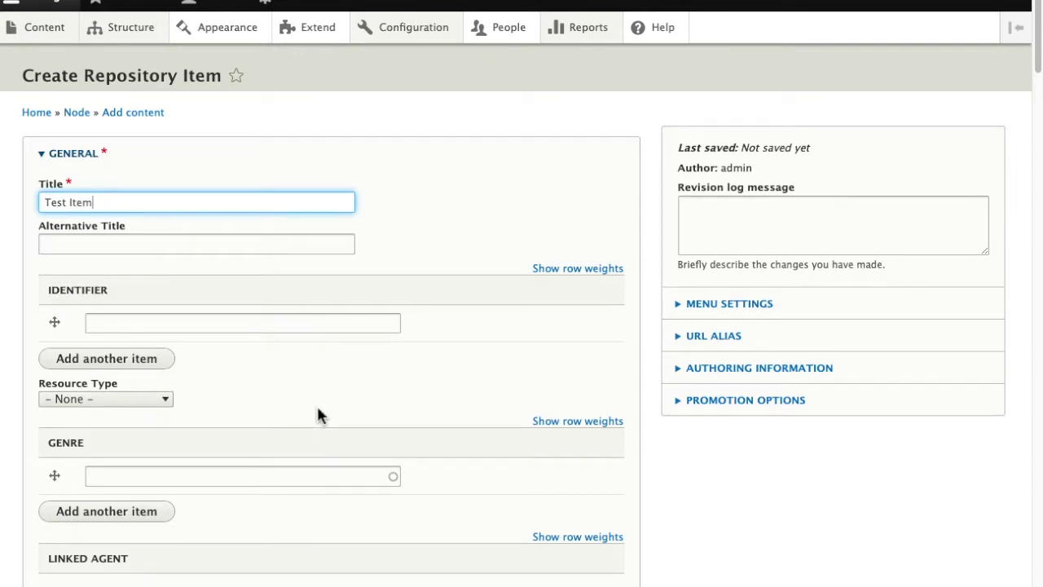
click(44, 159)
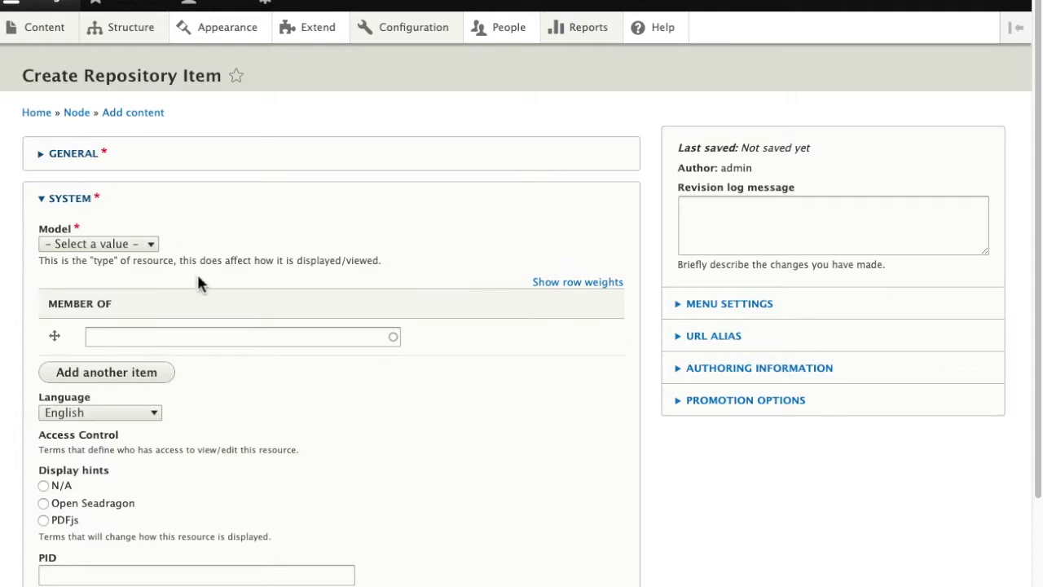
- Choose Image as the Model and save the Test Item repository item
click(149, 244)
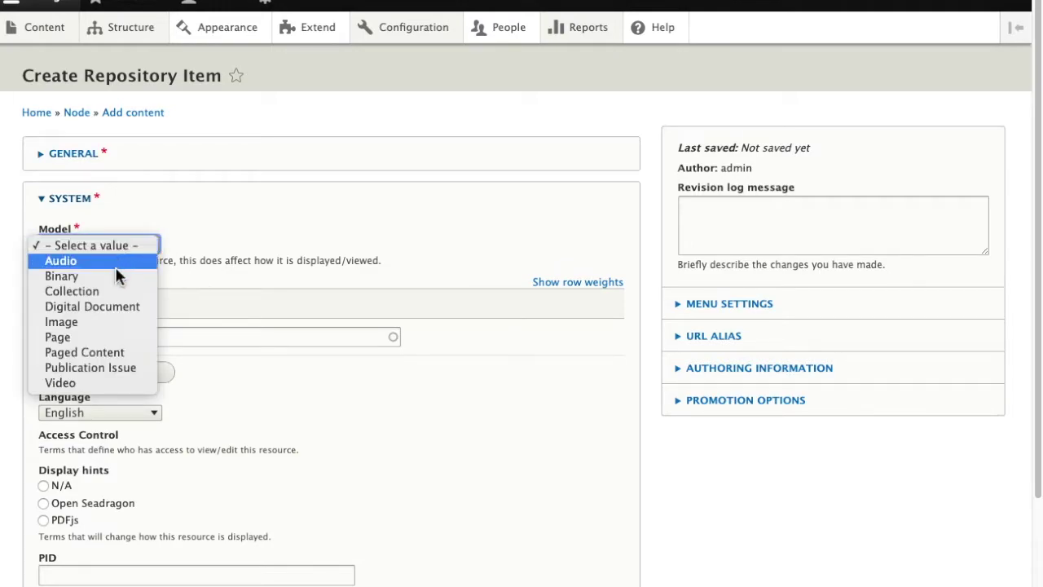
click(69, 323)
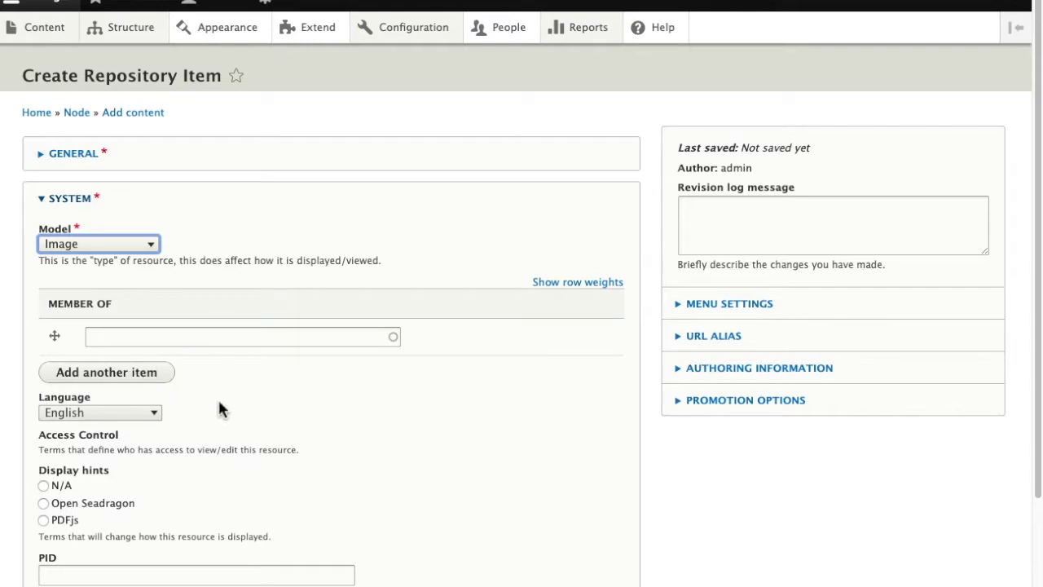
scroll(220, 407, down, 1)
scroll(220, 408, down, 3)
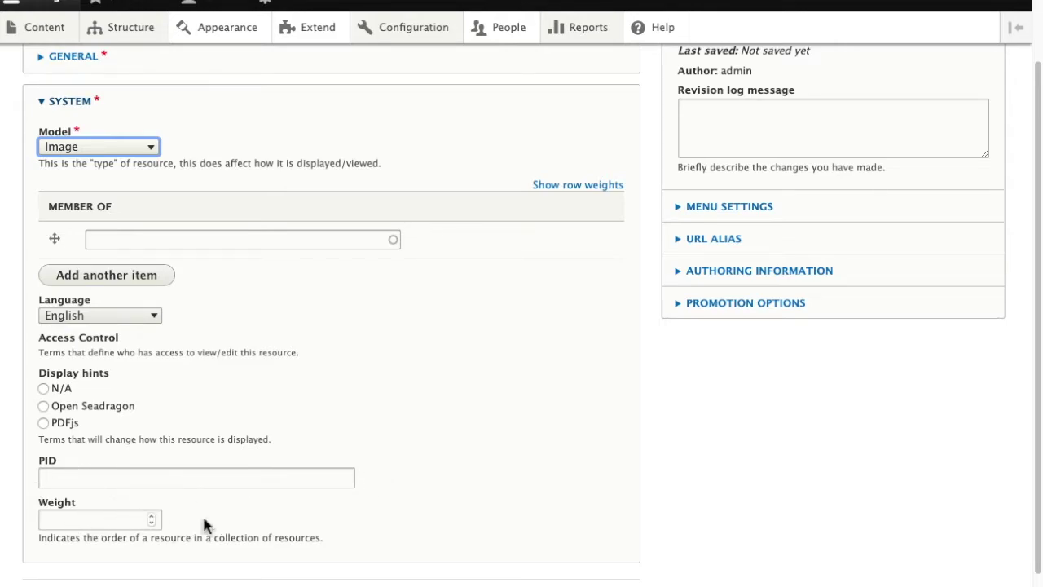
scroll(212, 517, down, 1)
scroll(216, 522, down, 2)
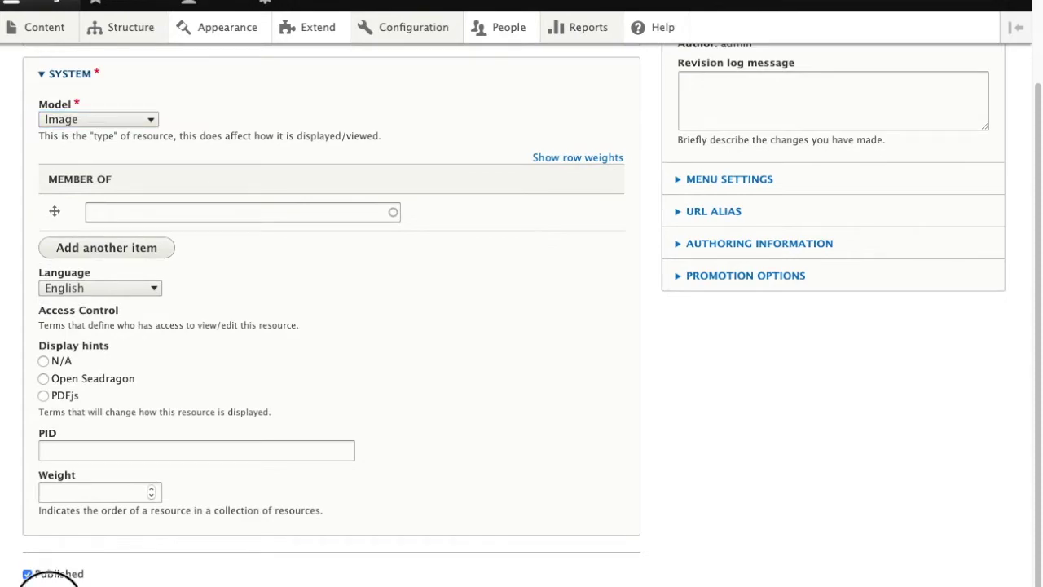
key(Return)
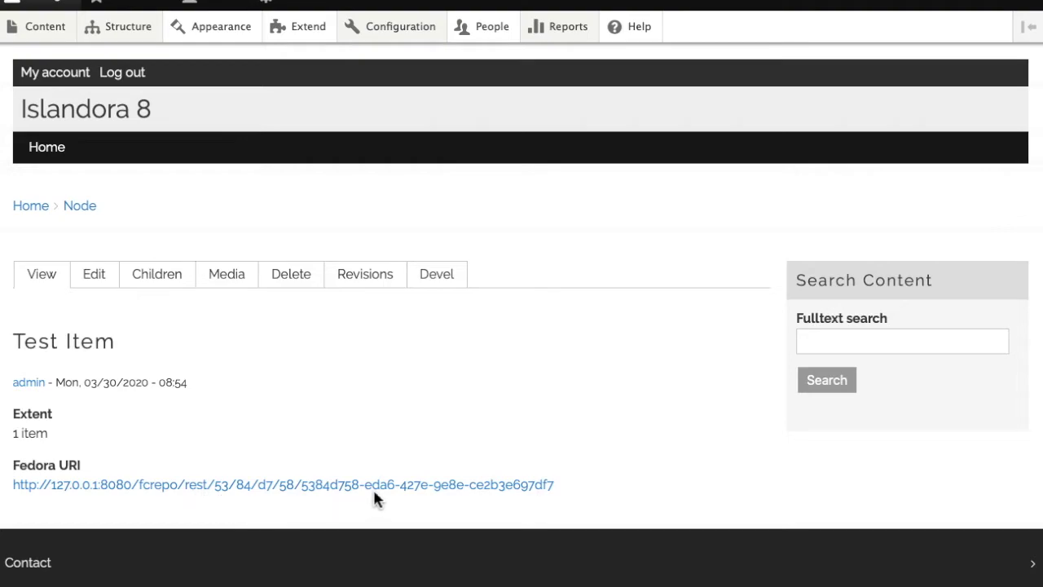
- Add a new Image-type media item from Test Item's Media tab
click(228, 278)
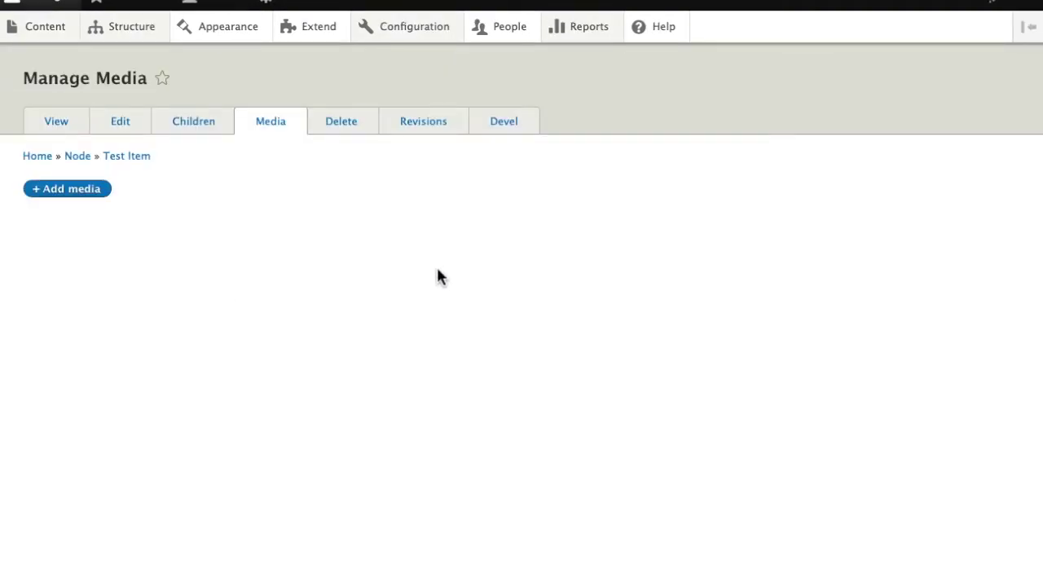
click(72, 195)
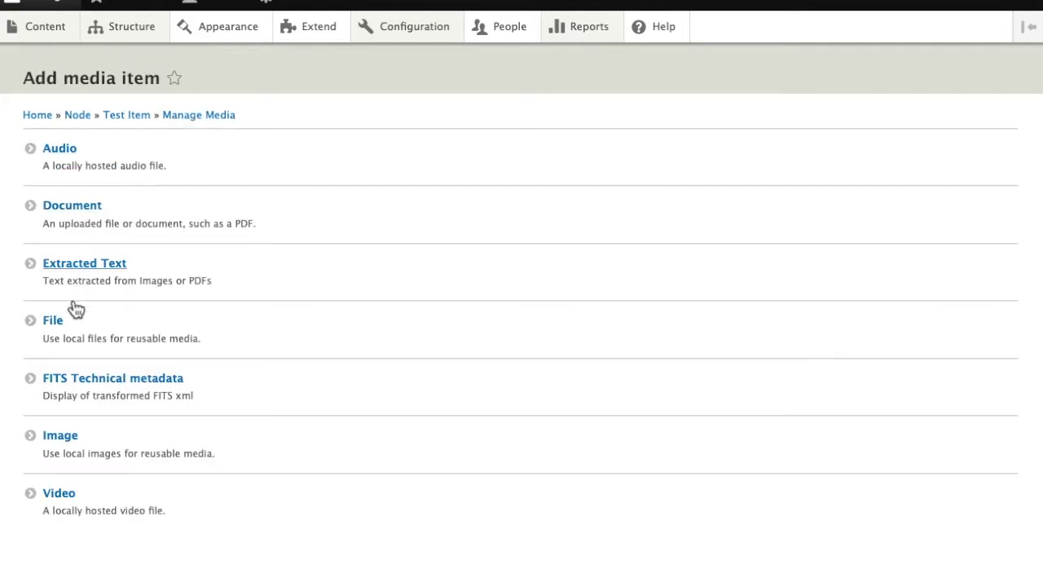
click(61, 442)
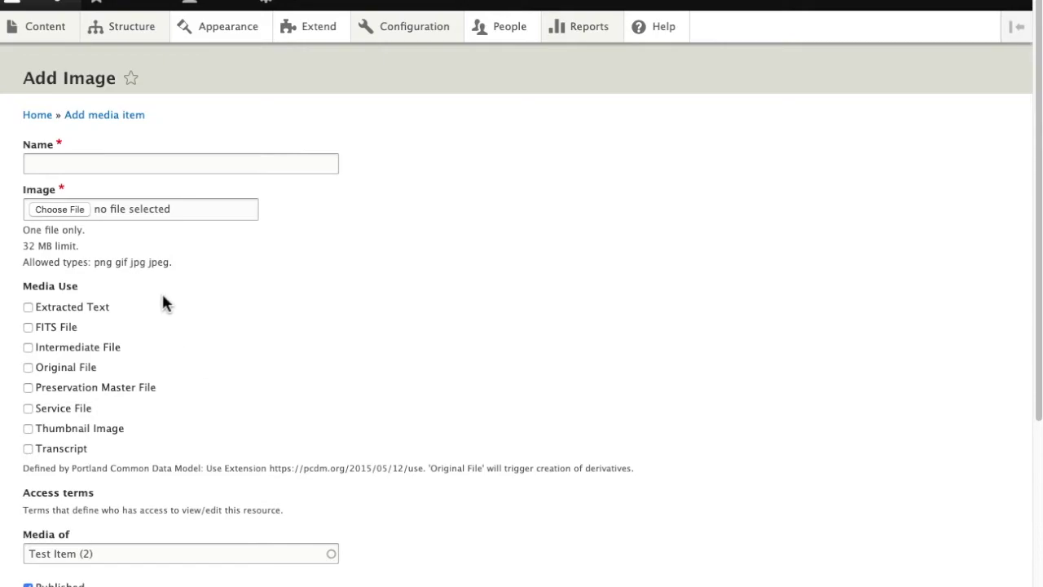
- Name the media 'Test Image' and upload areyoume.jpg as its image file
click(113, 172)
text(Test Image)
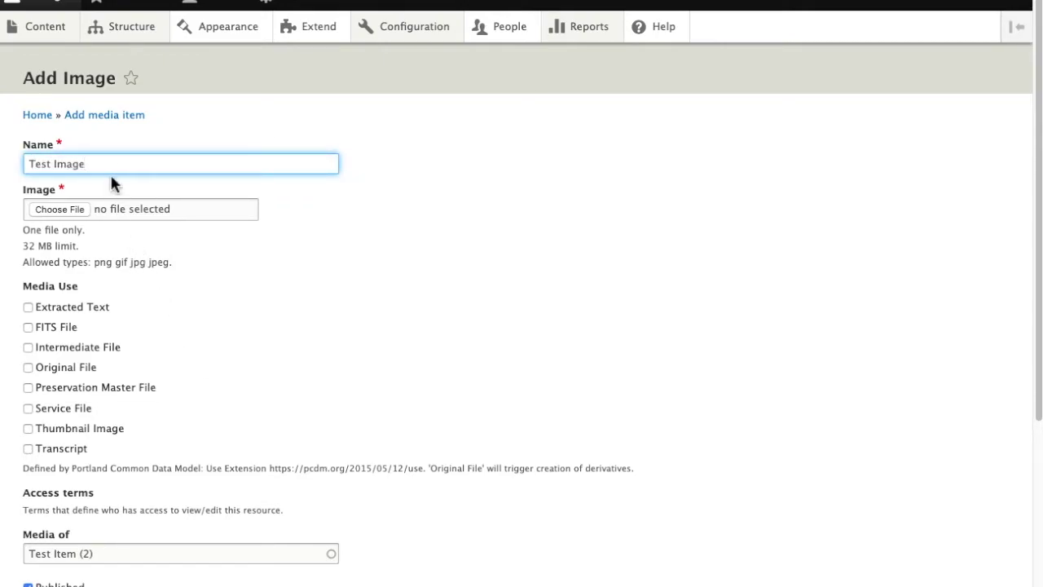
click(68, 209)
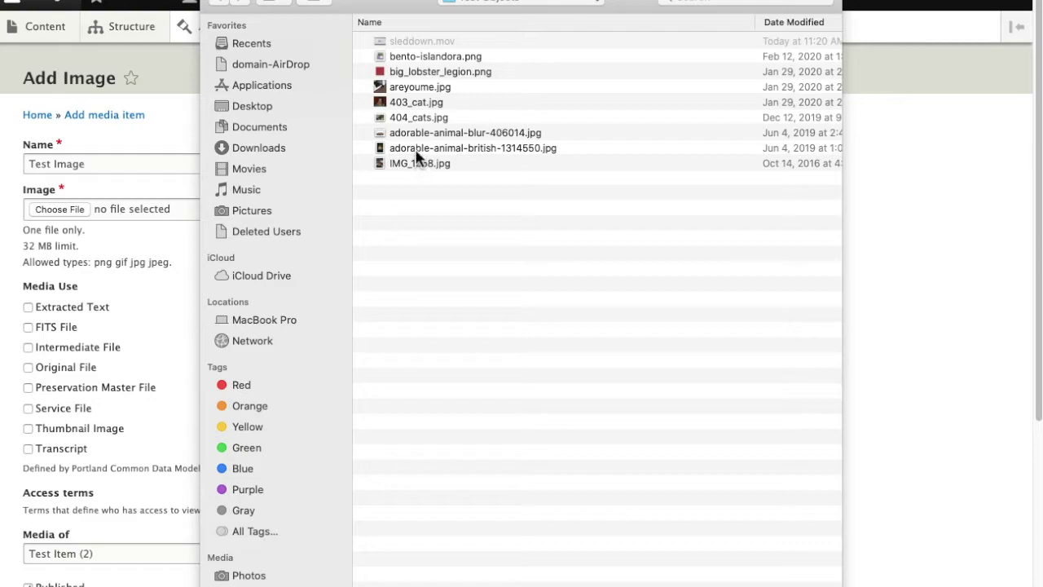
double_click(416, 88)
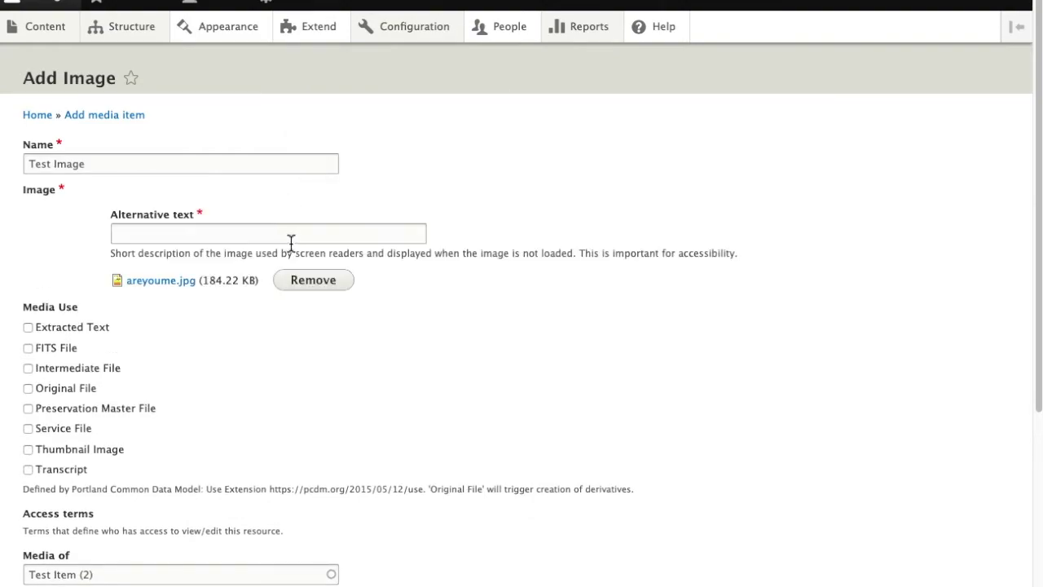
- Add alt text 'Two cats look at each other' and tick Original File under Media Use
click(183, 234)
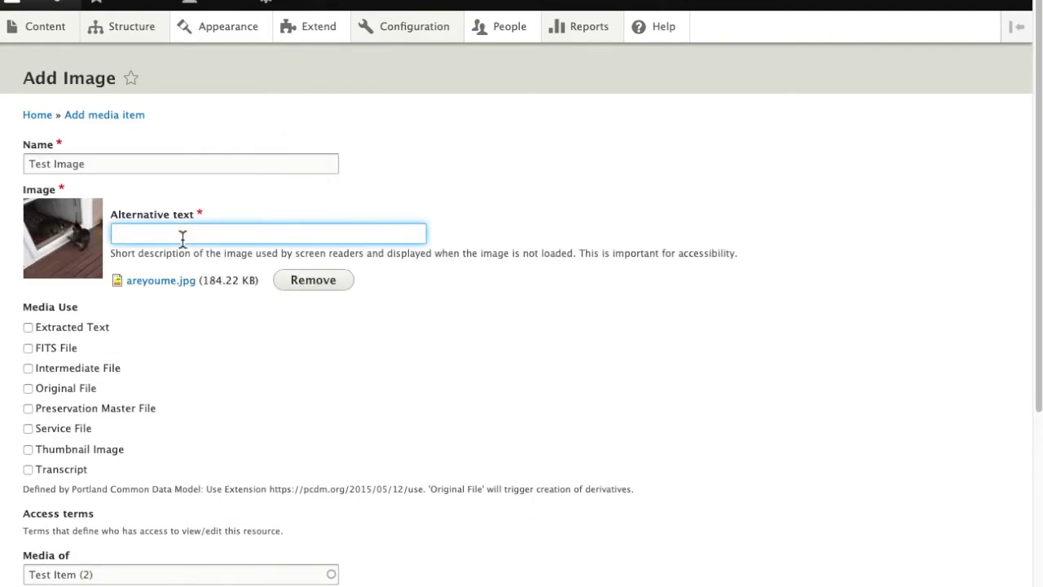
text(Two cats look at each other)
click(28, 389)
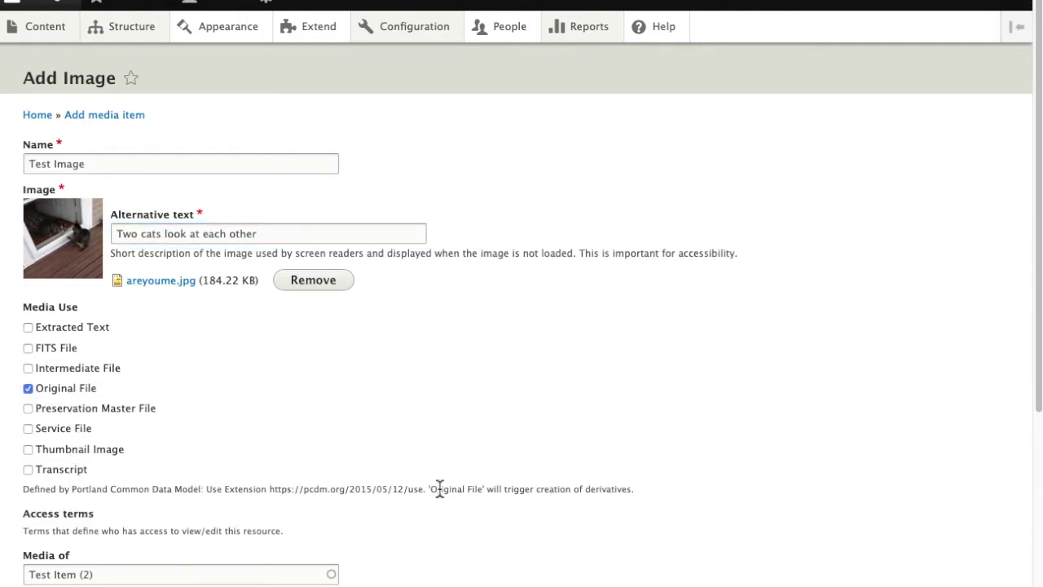
scroll(326, 443, down, 5)
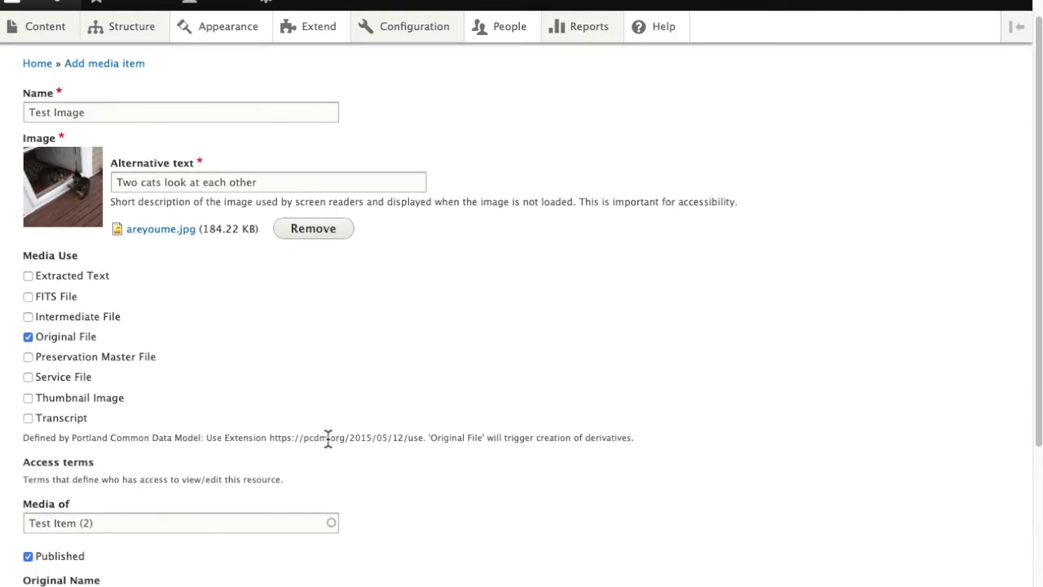
scroll(328, 438, down, 2)
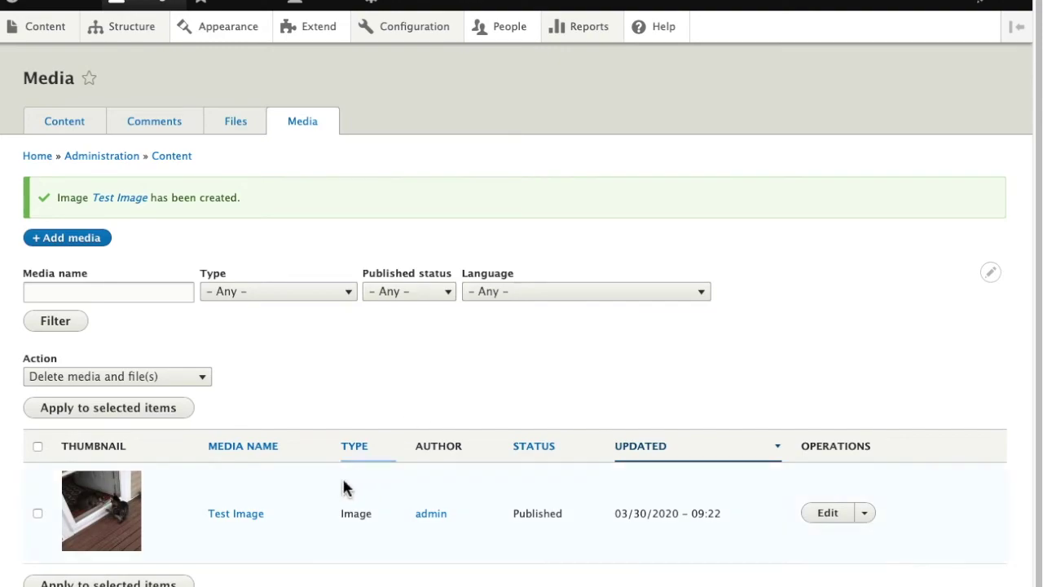
- Open the new Test Image media and look through its file fields
click(238, 512)
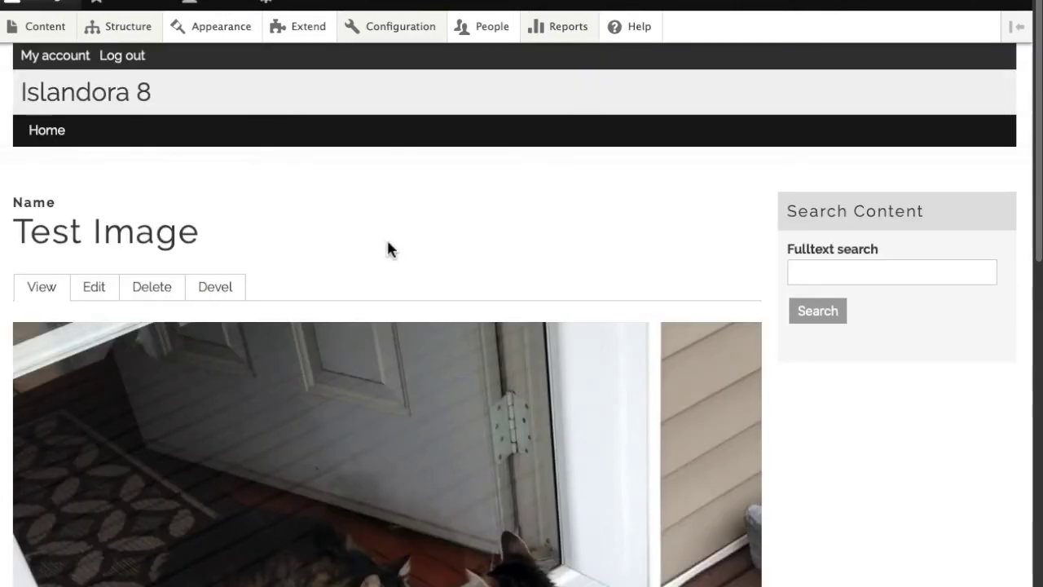
scroll(351, 244, down, 5)
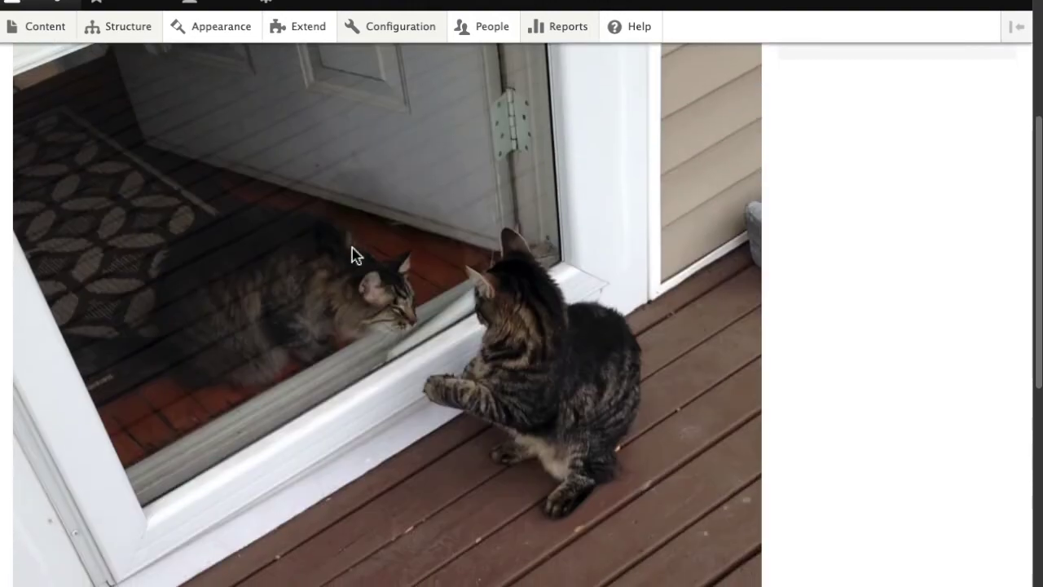
scroll(351, 253, down, 4)
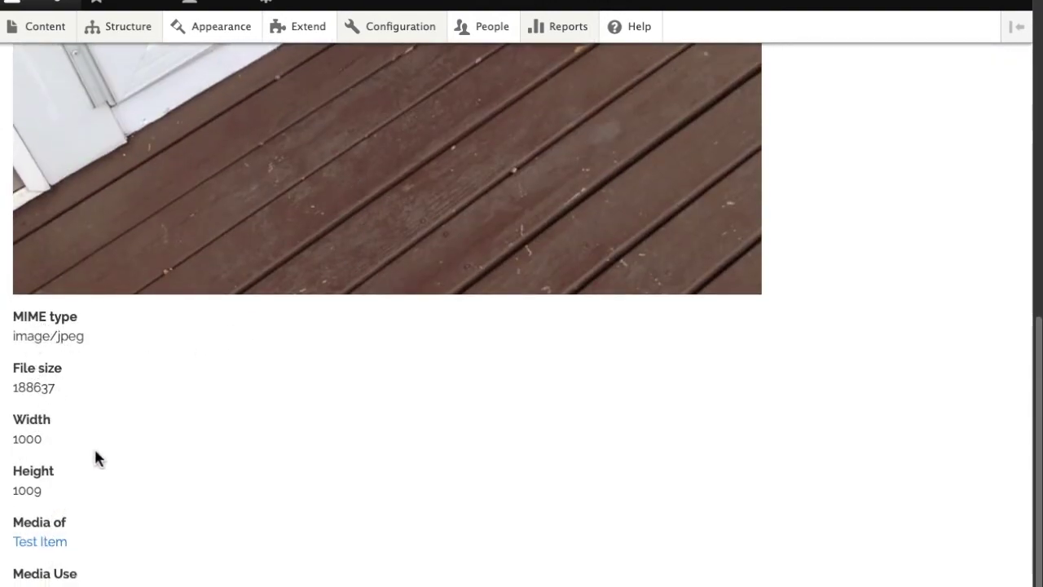
scroll(264, 381, down, 1)
scroll(265, 381, down, 1)
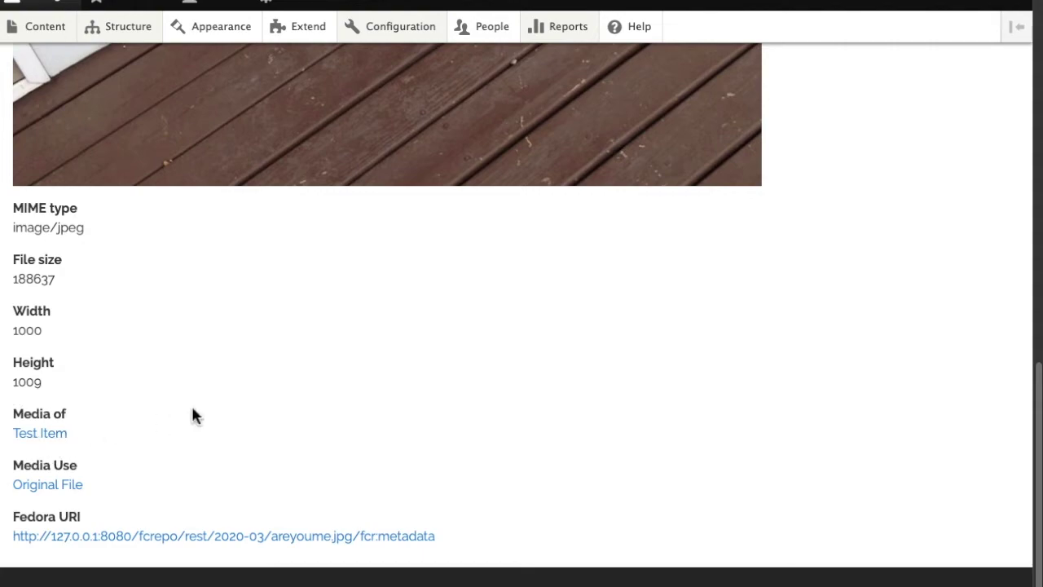
scroll(326, 379, down, 2)
scroll(334, 380, down, 5)
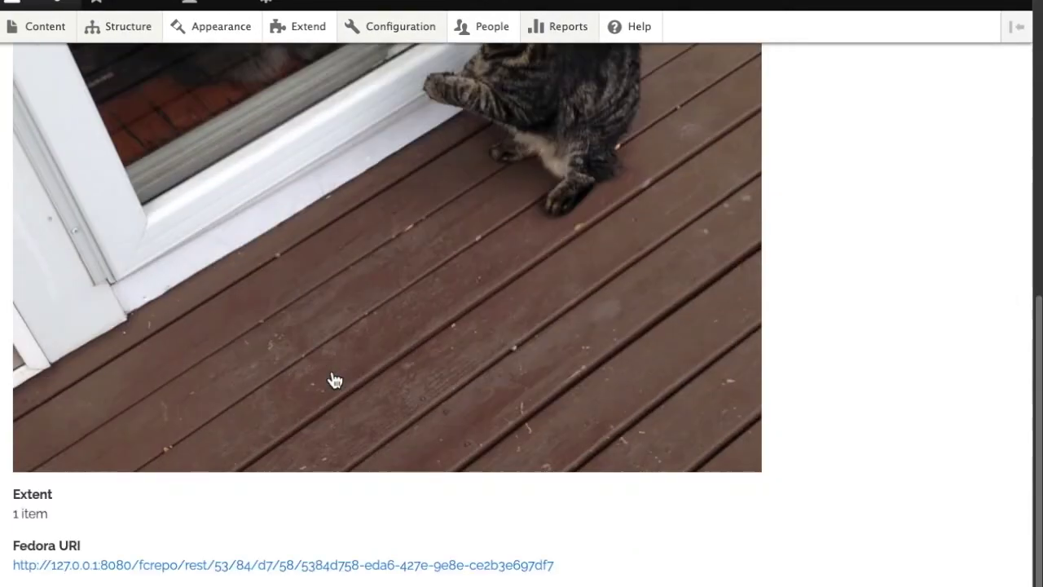
scroll(334, 380, up, 5)
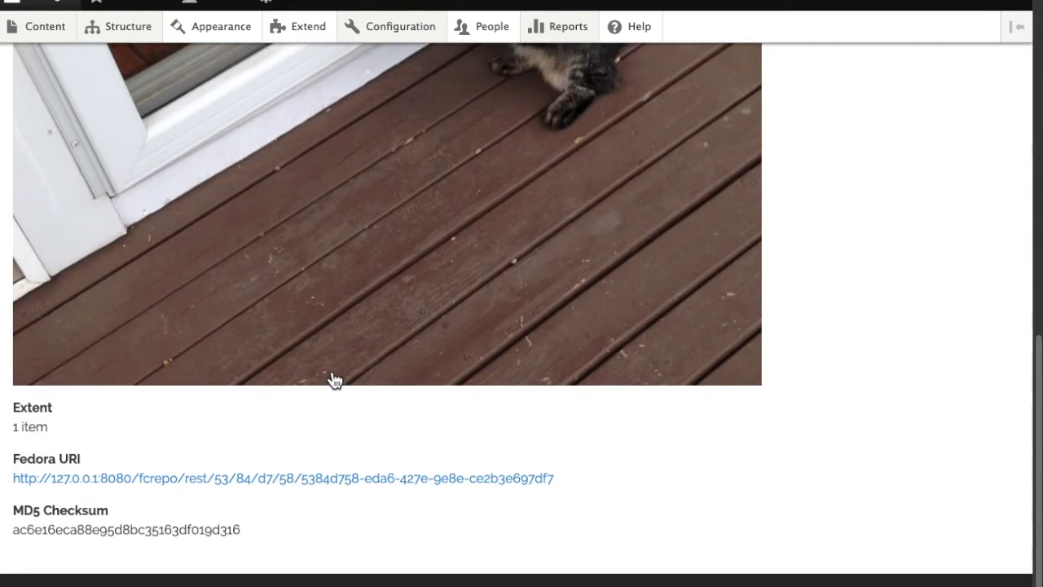
- Edit Test Item, choose the Open Seadragon display hint, and save it
scroll(333, 379, up, 3)
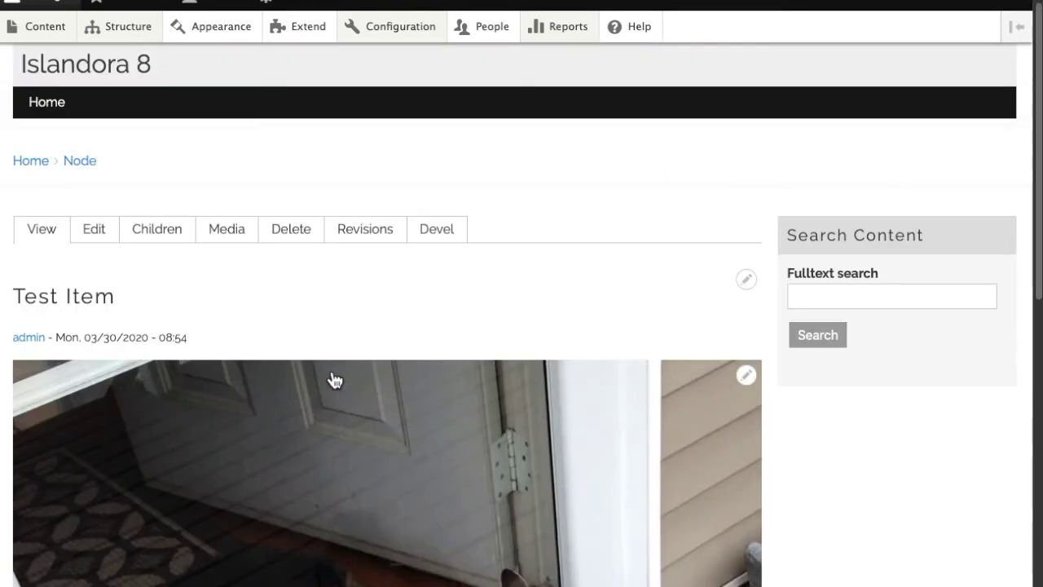
click(102, 238)
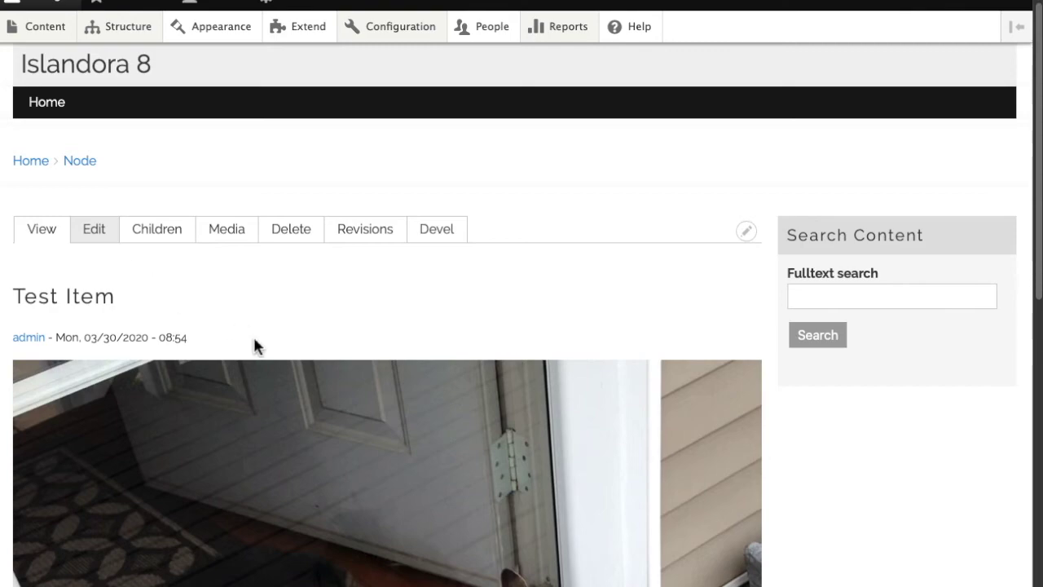
scroll(245, 350, down, 2)
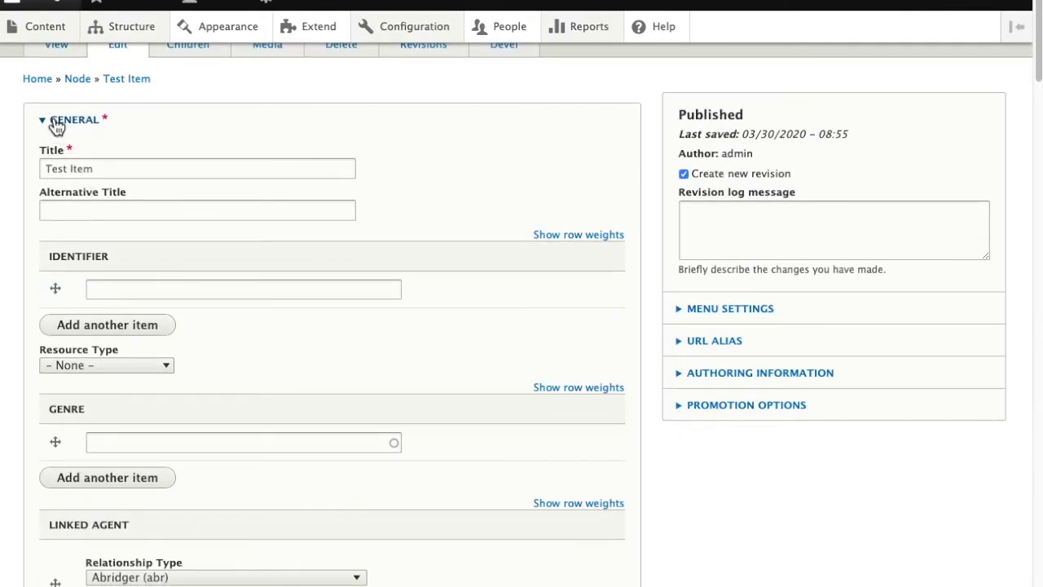
click(48, 122)
click(46, 124)
scroll(178, 432, down, 3)
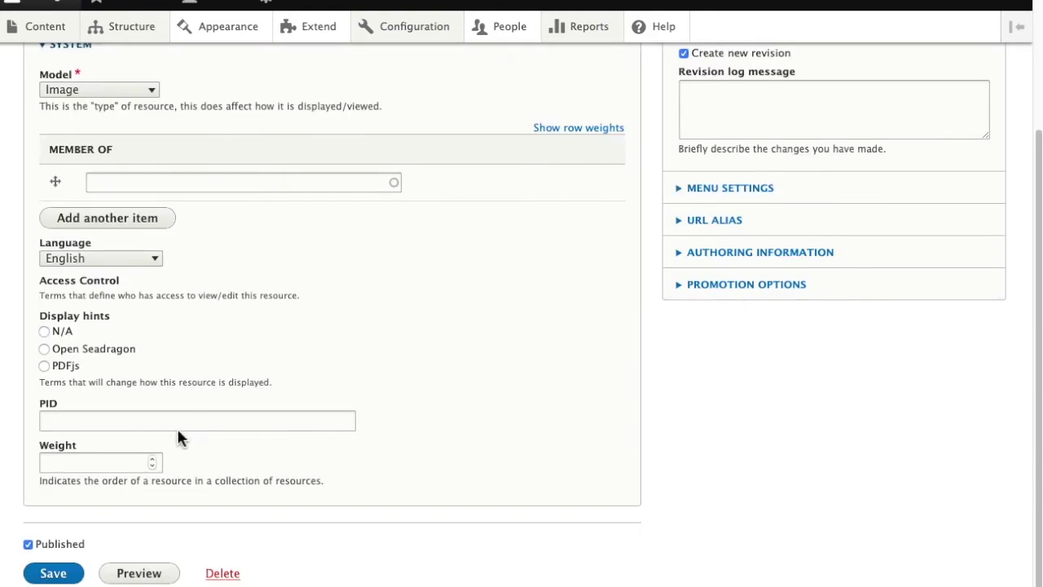
click(44, 326)
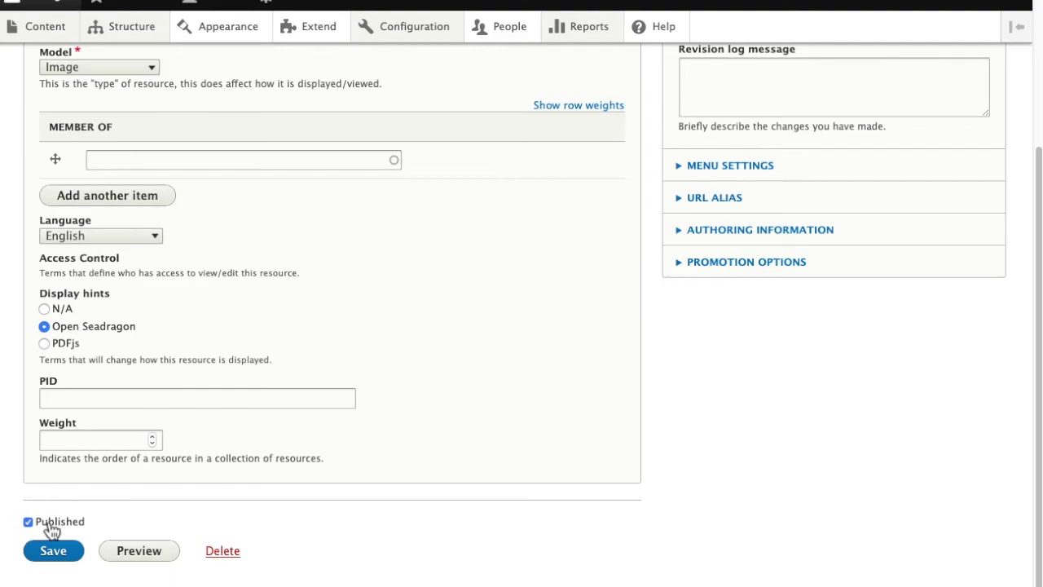
click(49, 554)
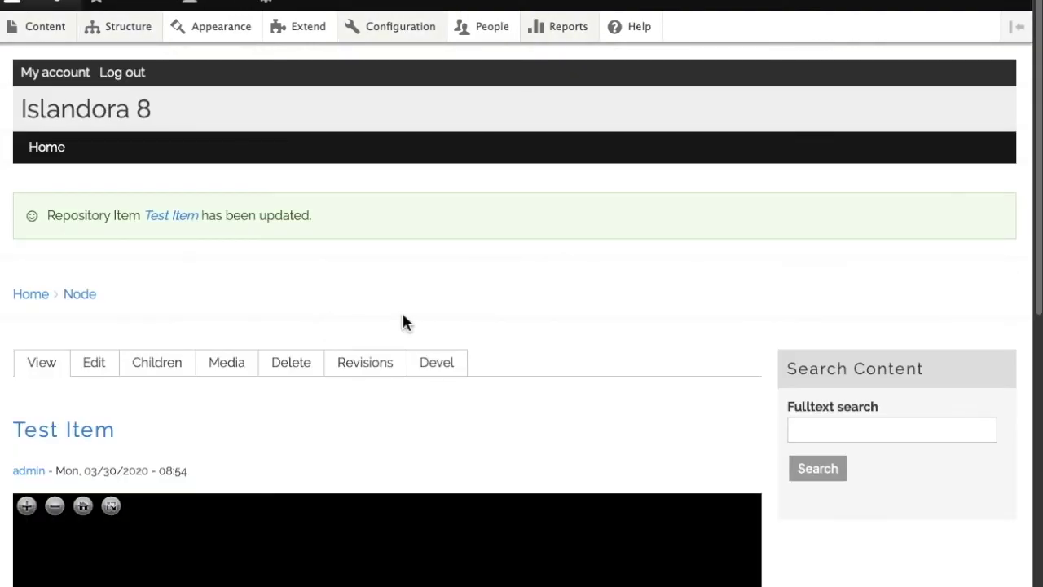
- Zoom into the cat photo in the Open Seadragon viewer, then list Test Item's media
scroll(473, 319, down, 2)
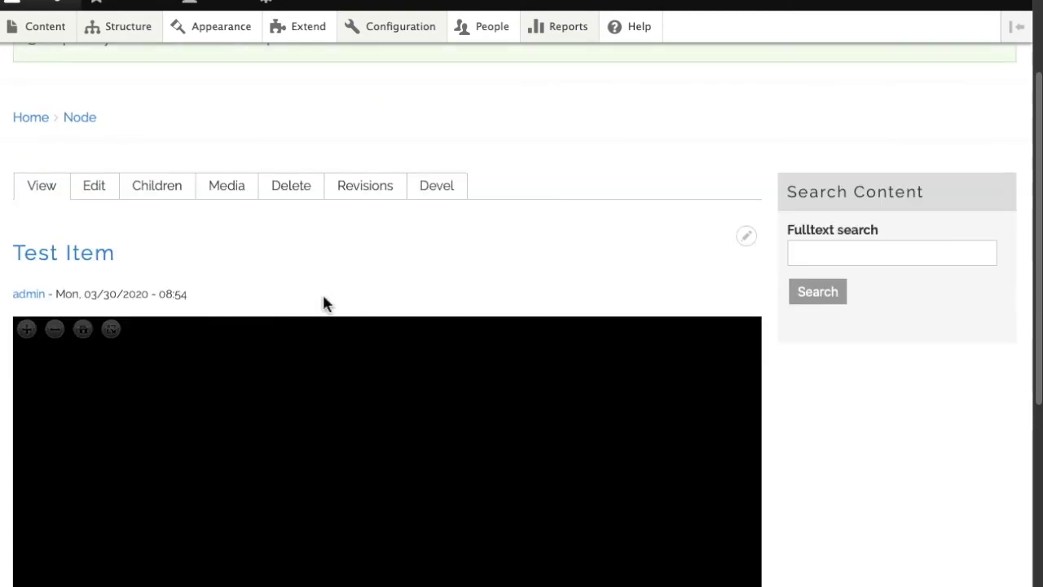
scroll(816, 420, down, 2)
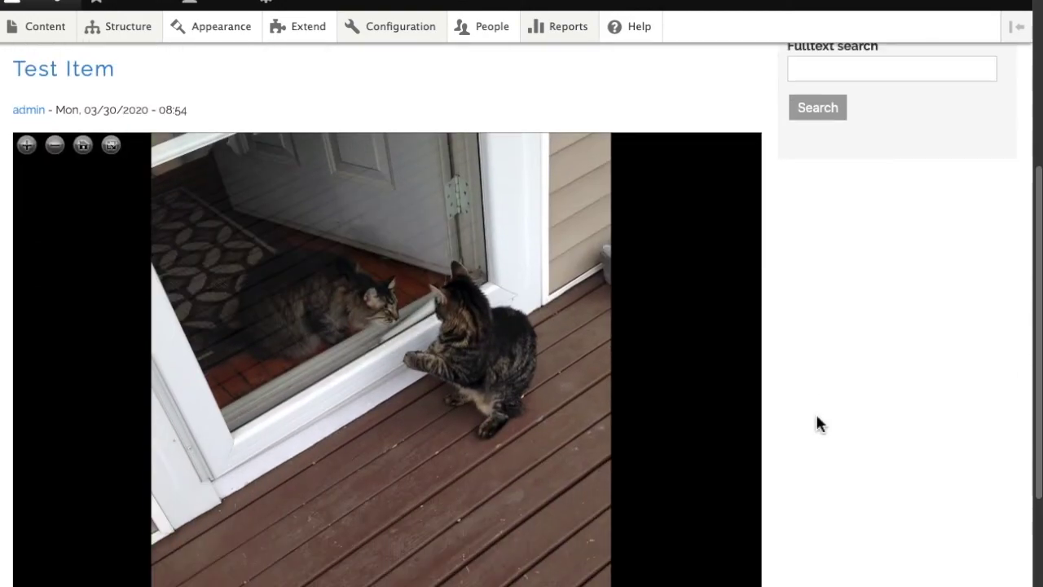
scroll(429, 410, up, 3)
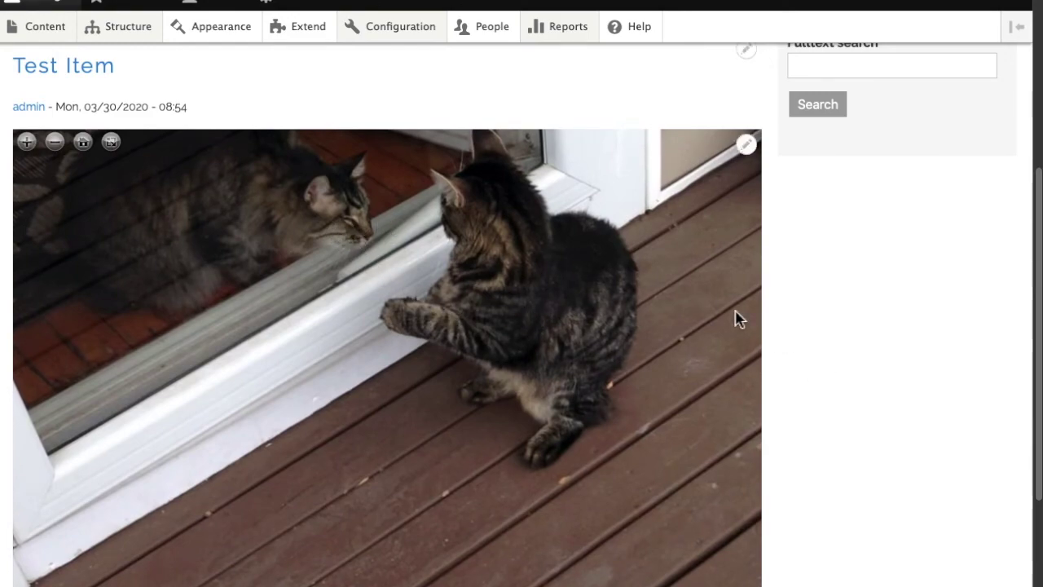
scroll(806, 392, down, 3)
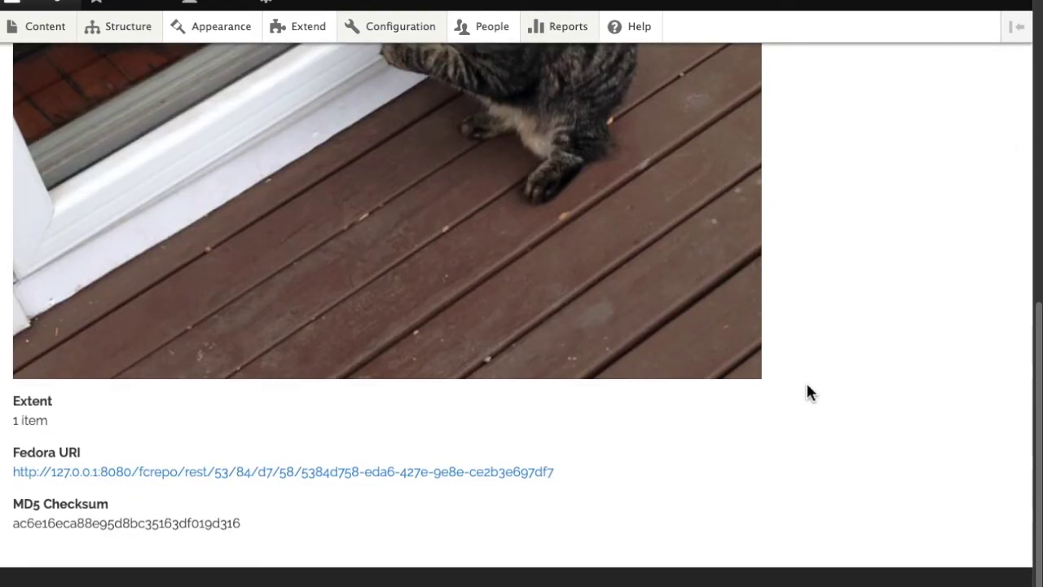
scroll(809, 392, up, 6)
scroll(809, 392, down, 2)
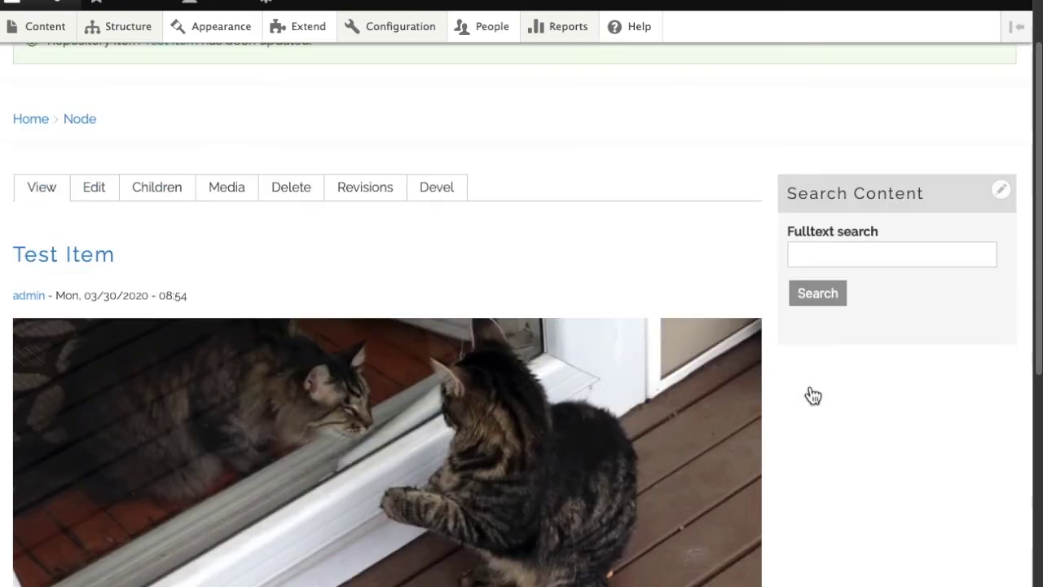
scroll(808, 387, down, 1)
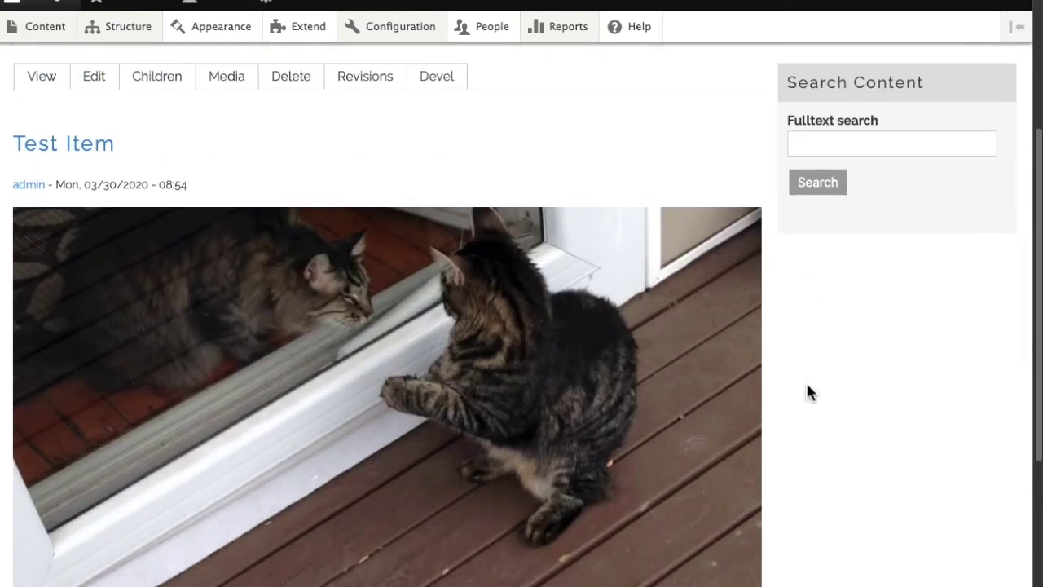
scroll(808, 386, down, 1)
scroll(808, 393, down, 1)
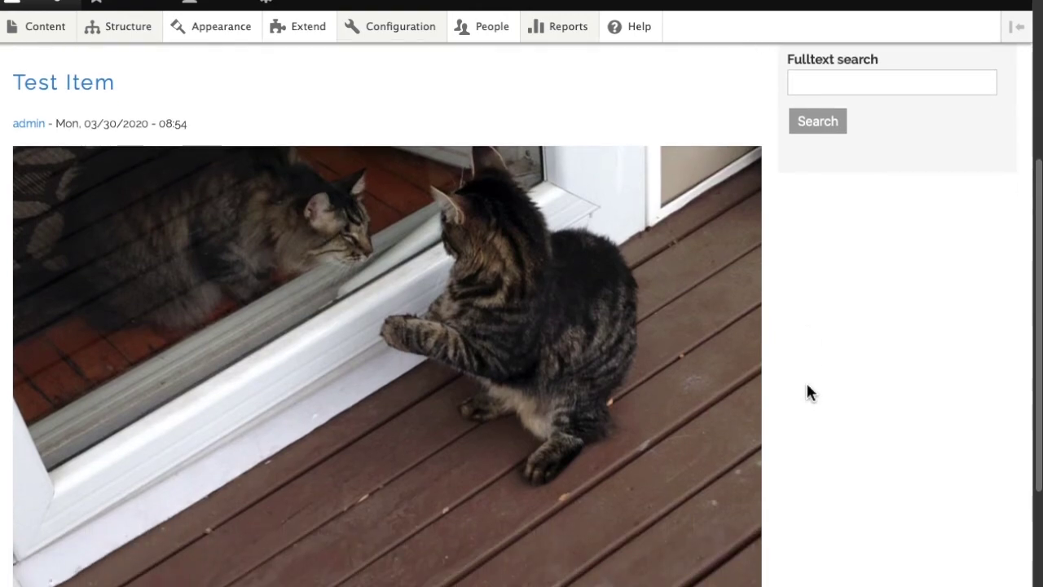
scroll(807, 386, up, 5)
click(231, 220)
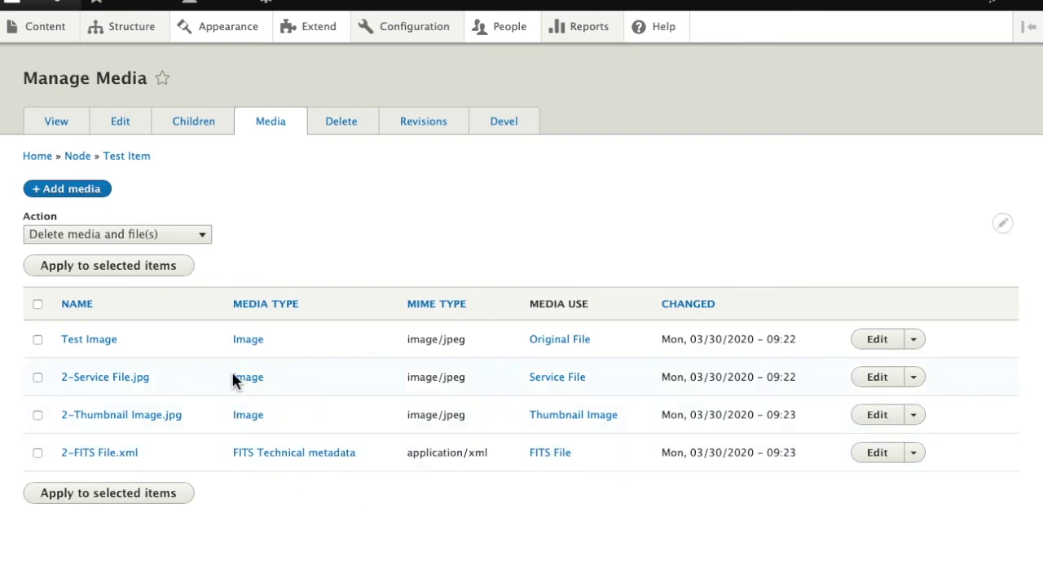
- Return to the Test Item page via its breadcrumb and scroll down to the viewer
click(120, 157)
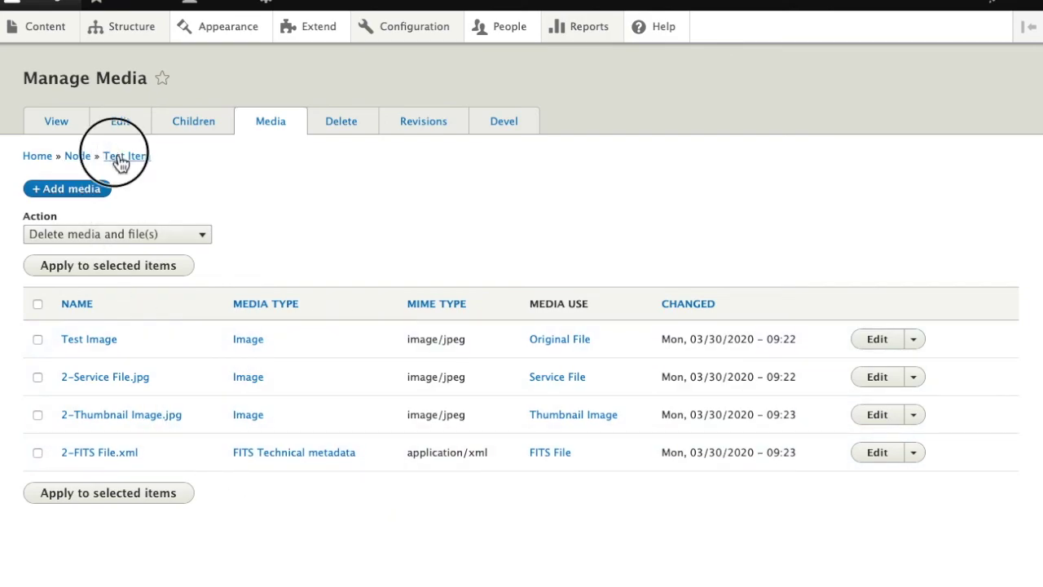
scroll(644, 297, down, 3)
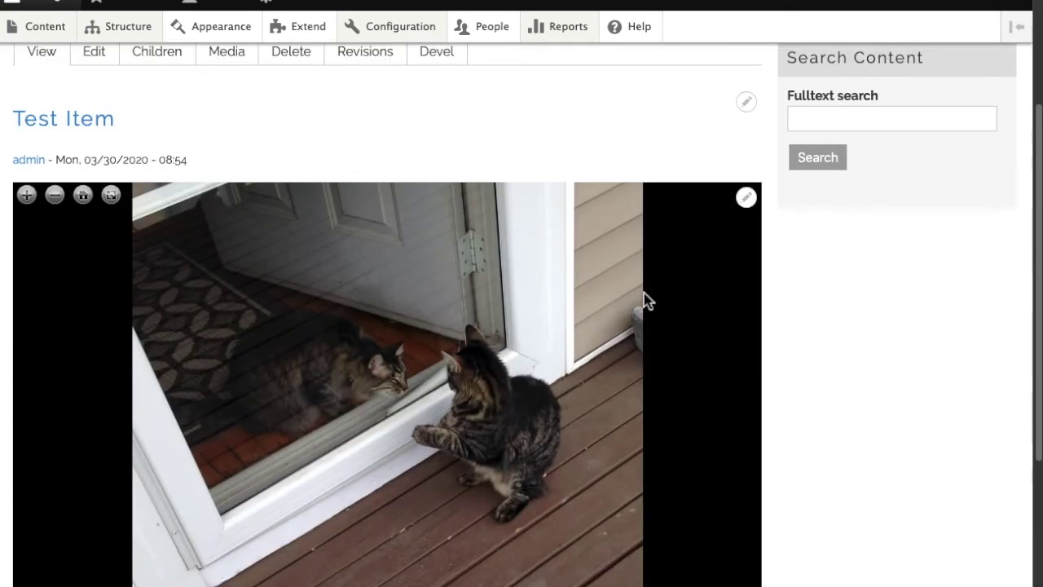